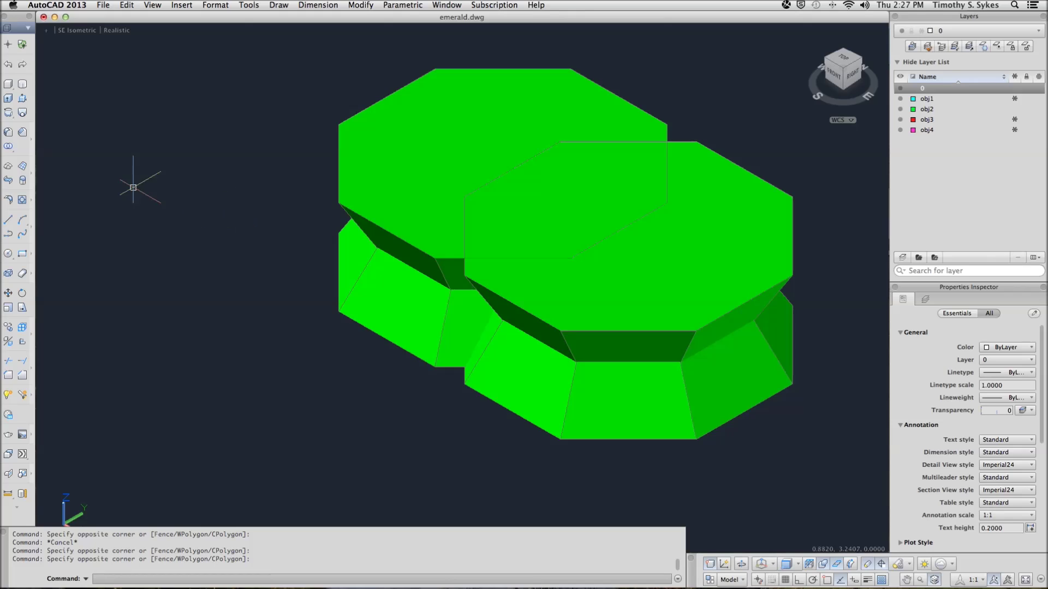
Intersect all four prisms into a single faceted emerald solid and centre it in the view
{"action": "left_click", "coordinate": [13, 150]}
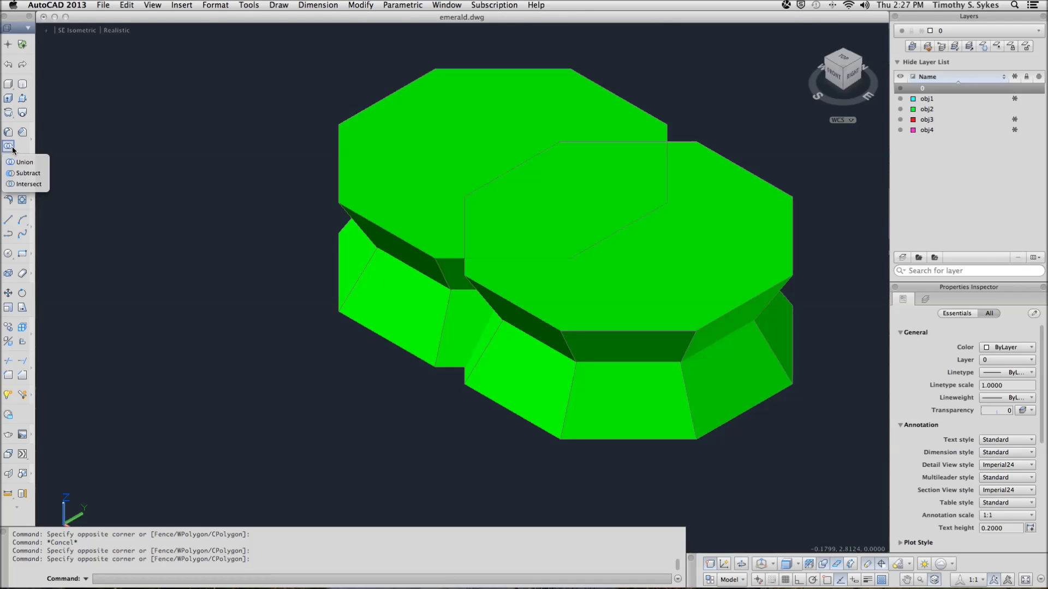
{"action": "left_click", "coordinate": [18, 184]}
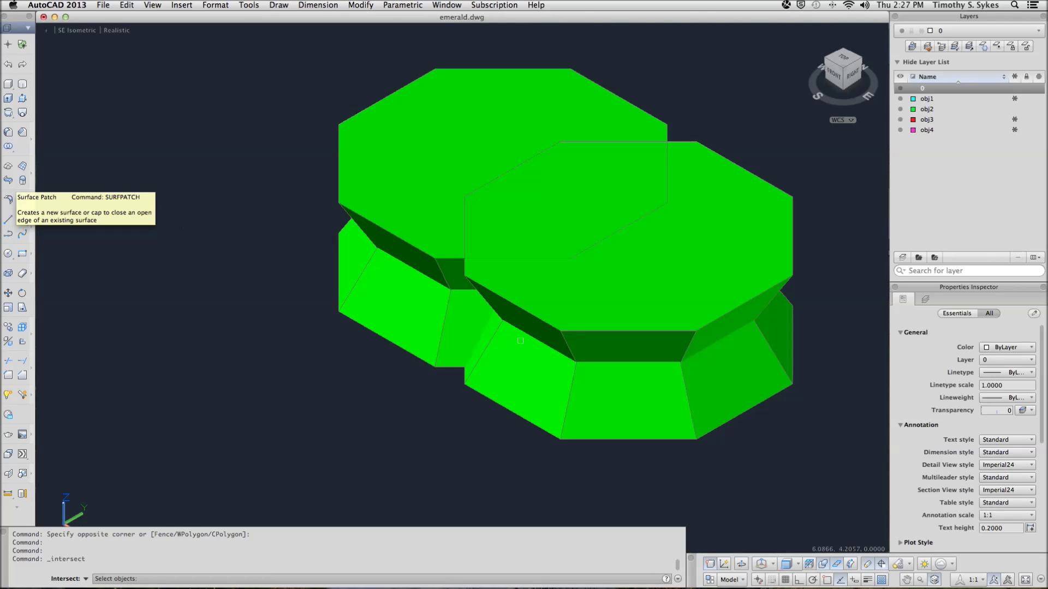
{"action": "left_click", "coordinate": [721, 459]}
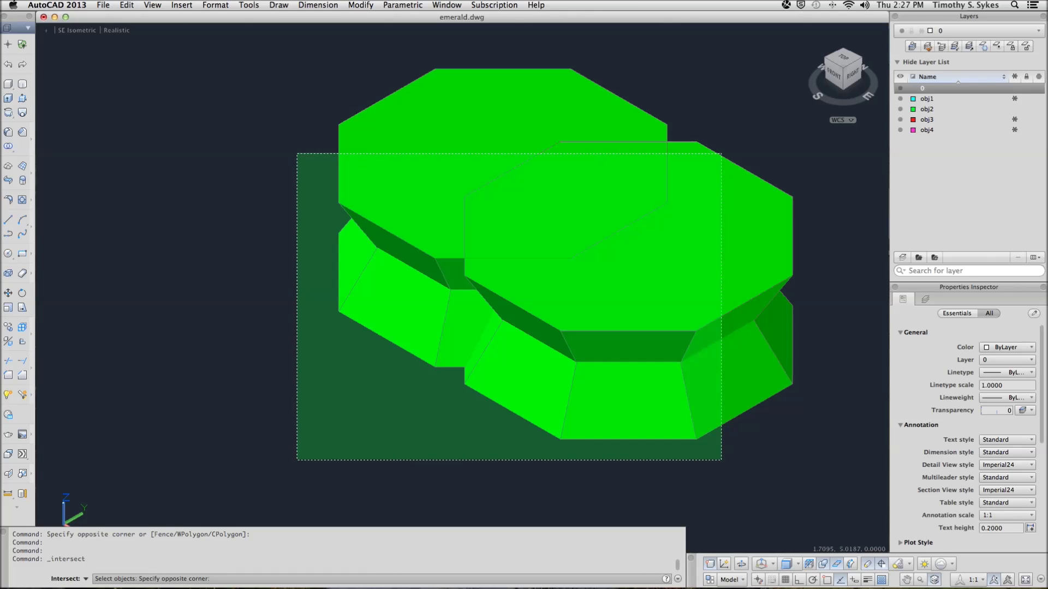
{"action": "left_click", "coordinate": [299, 151]}
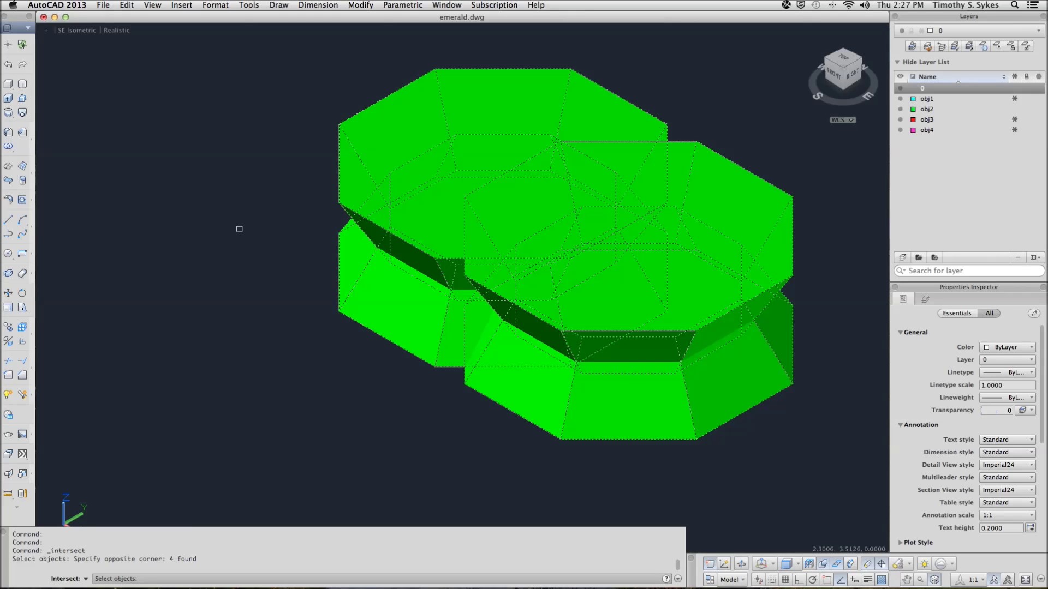
{"action": "key", "text": "Return"}
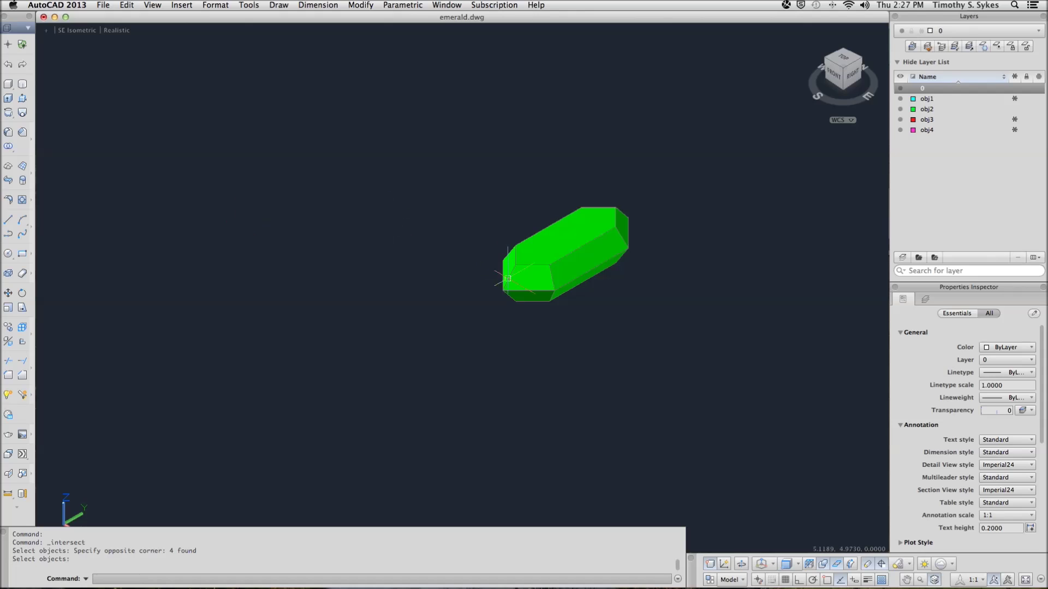
{"action": "middle_click_drag", "start_coordinate": [491, 299], "coordinate": [295, 363]}
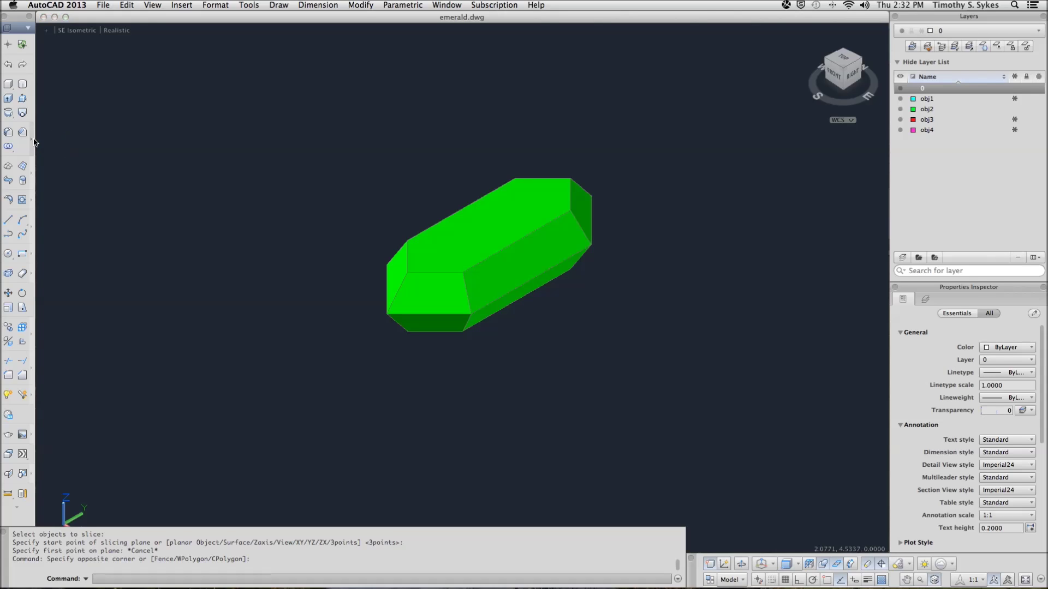
{"action": "mouse_move", "coordinate": [34, 142]}
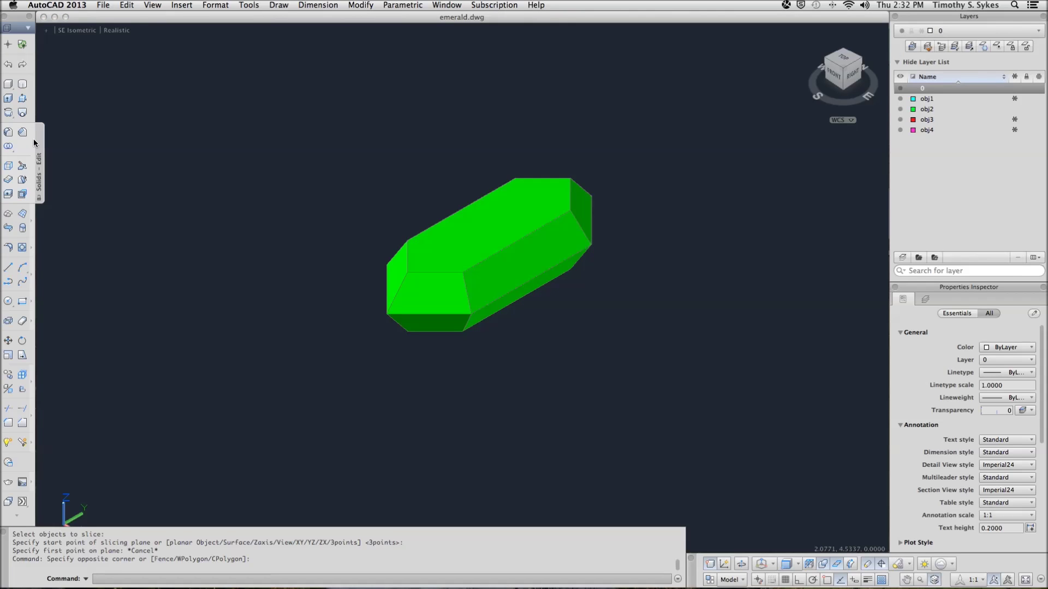
{"action": "left_click", "coordinate": [23, 166]}
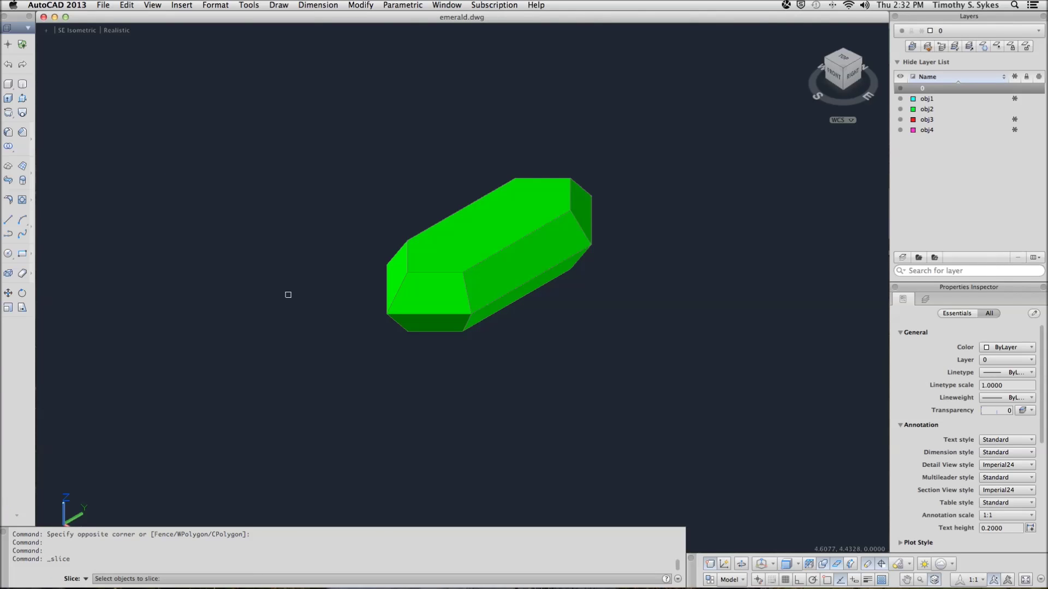
{"action": "left_click", "coordinate": [487, 286]}
{"action": "key", "text": "Return"}
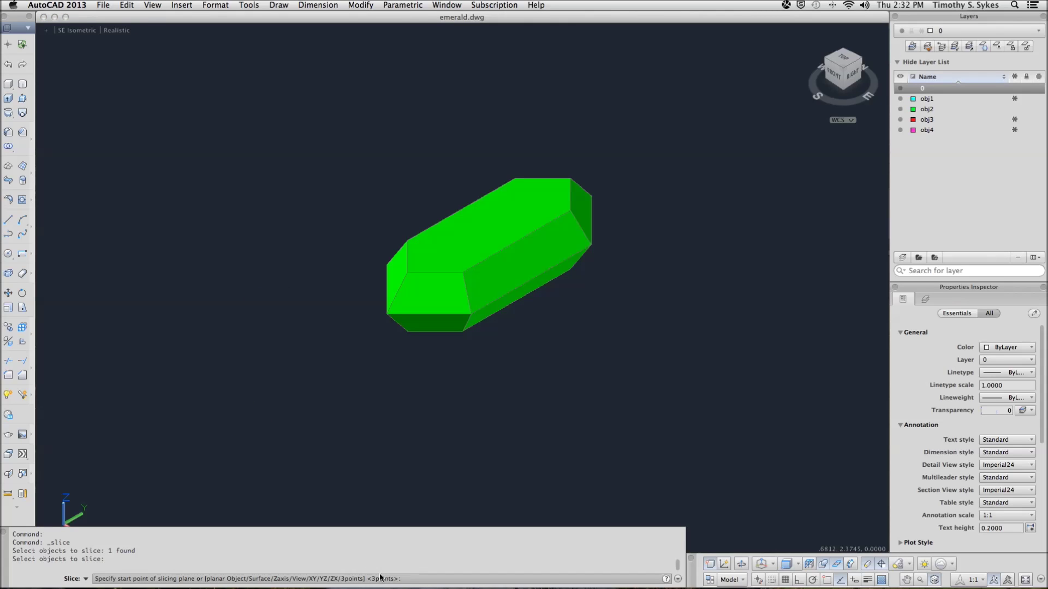
{"action": "key", "text": "Return"}
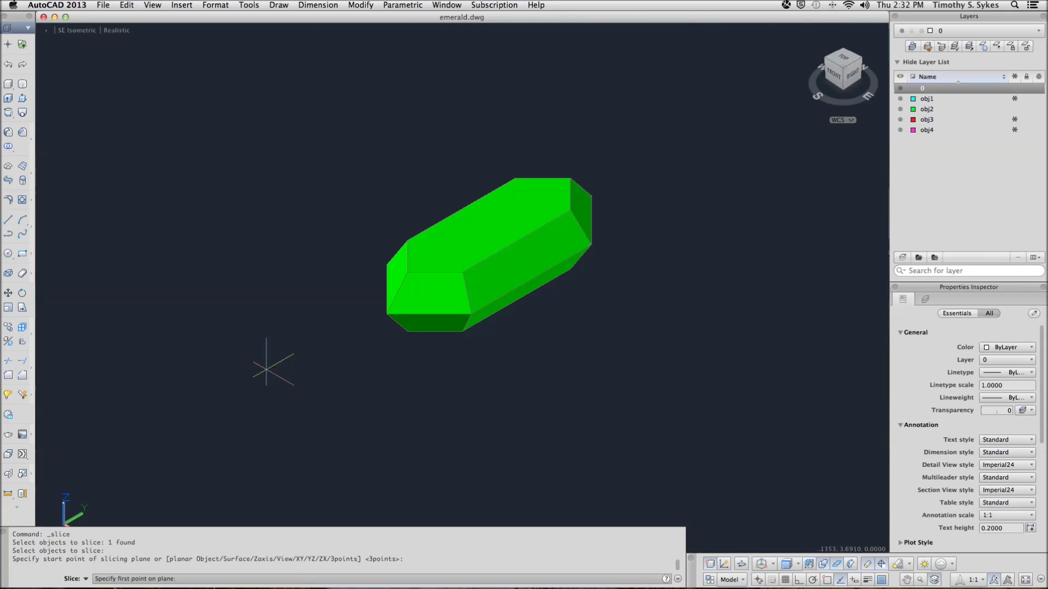
{"action": "left_click", "coordinate": [386, 264]}
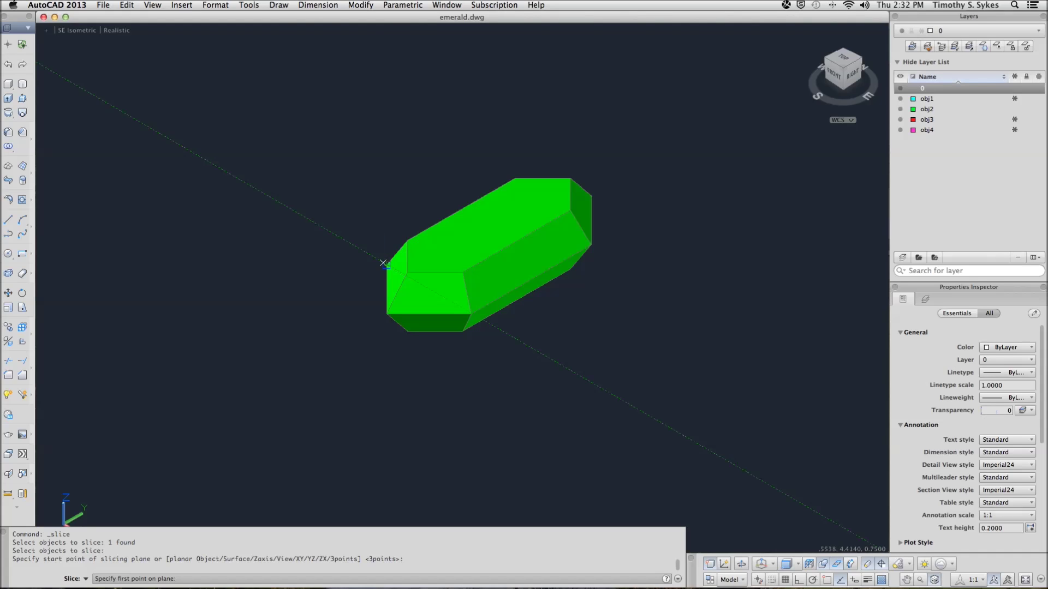
{"action": "left_click", "coordinate": [470, 313]}
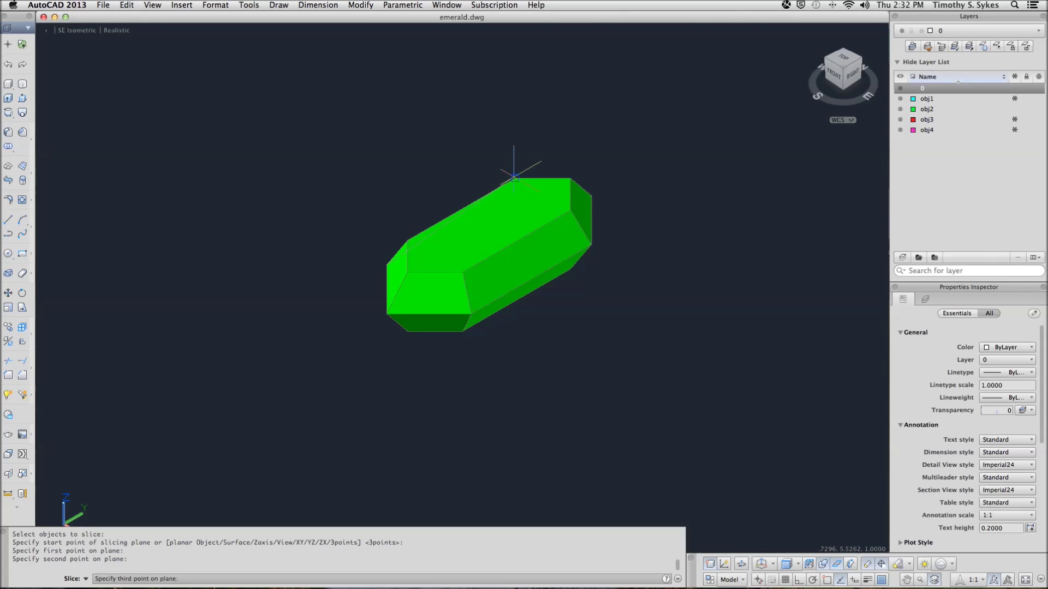
{"action": "left_click", "coordinate": [513, 176]}
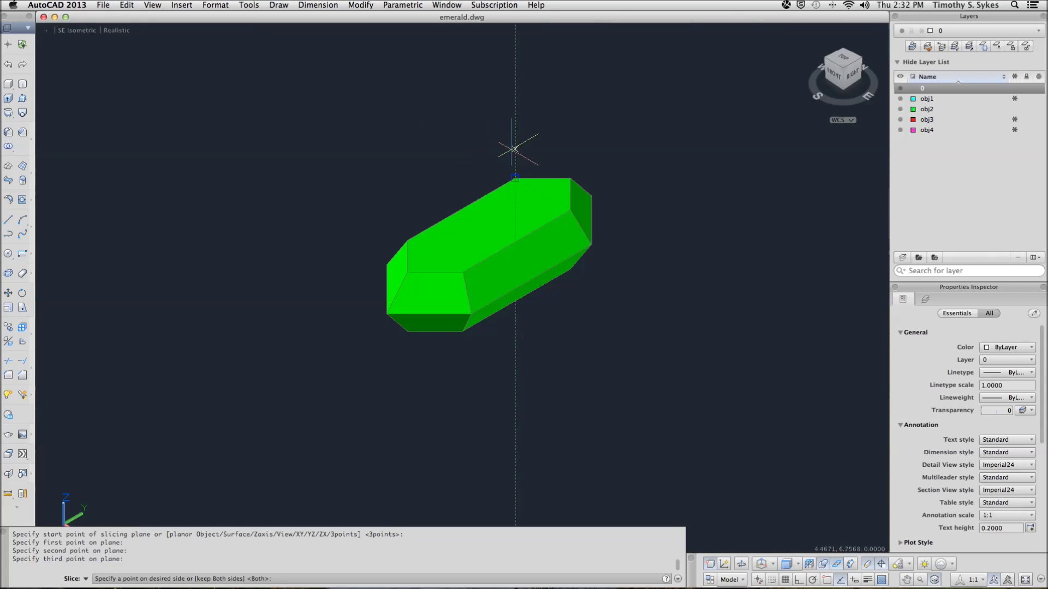
{"action": "left_click", "coordinate": [595, 184]}
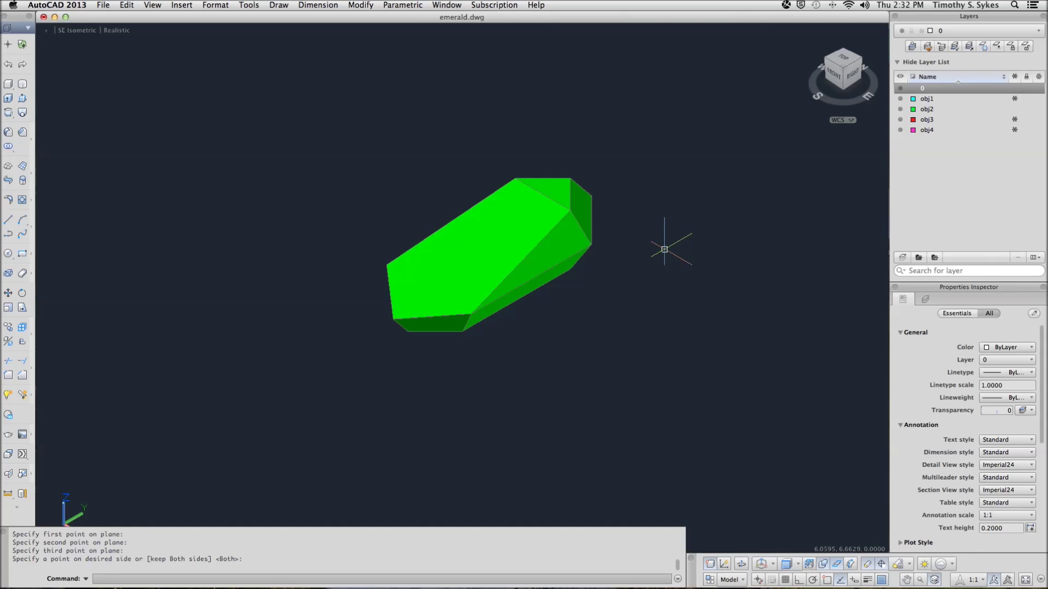
{"action": "key", "text": "super+z"}
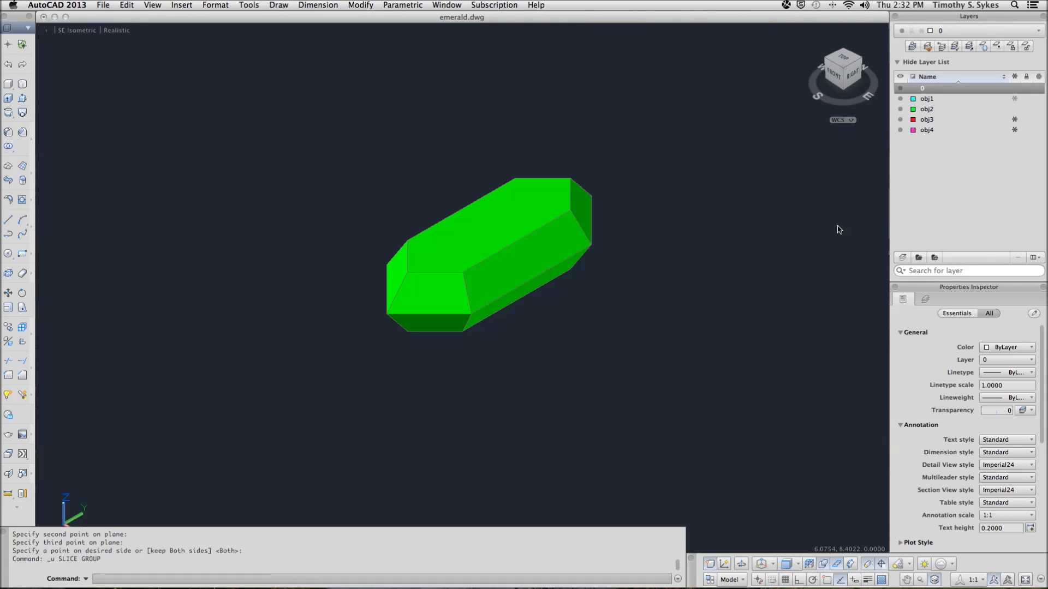
{"action": "left_click", "coordinate": [851, 142]}
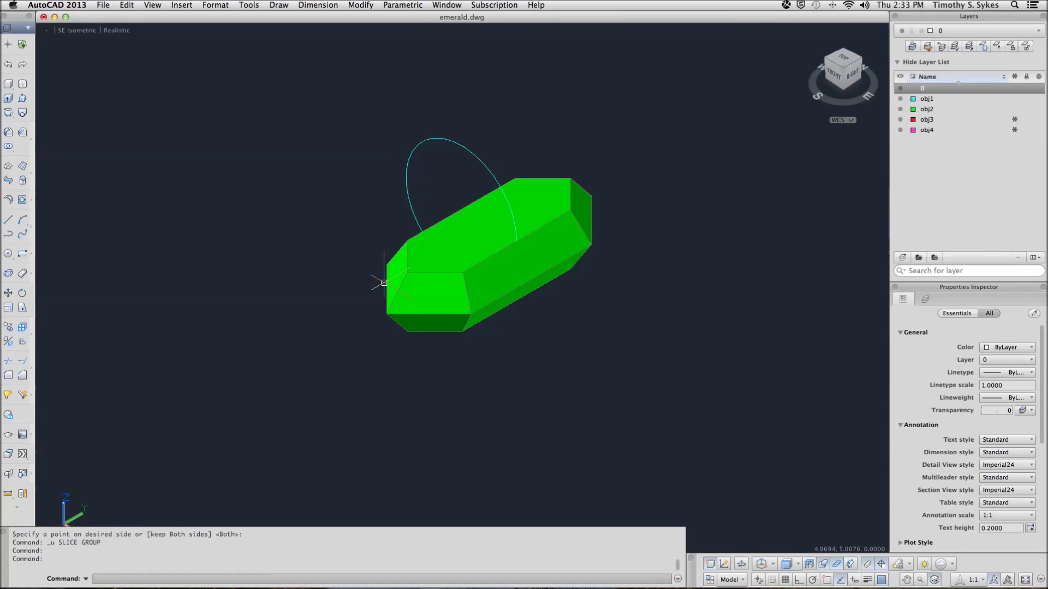
{"action": "type", "text": "U"}
{"action": "key", "text": "BackSpace"}
{"action": "type", "text": "SLICE"}
{"action": "key", "text": "Return"}
{"action": "left_click", "coordinate": [388, 301]}
{"action": "key", "text": "Return"}
{"action": "type", "text": "O"}
{"action": "key", "text": "Return"}
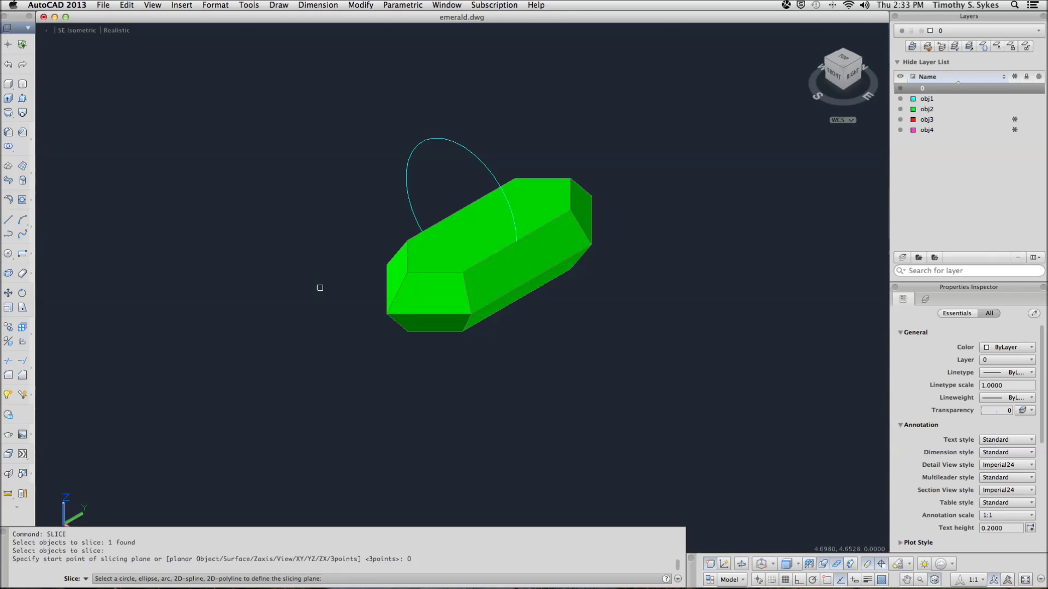
{"action": "left_click", "coordinate": [412, 210]}
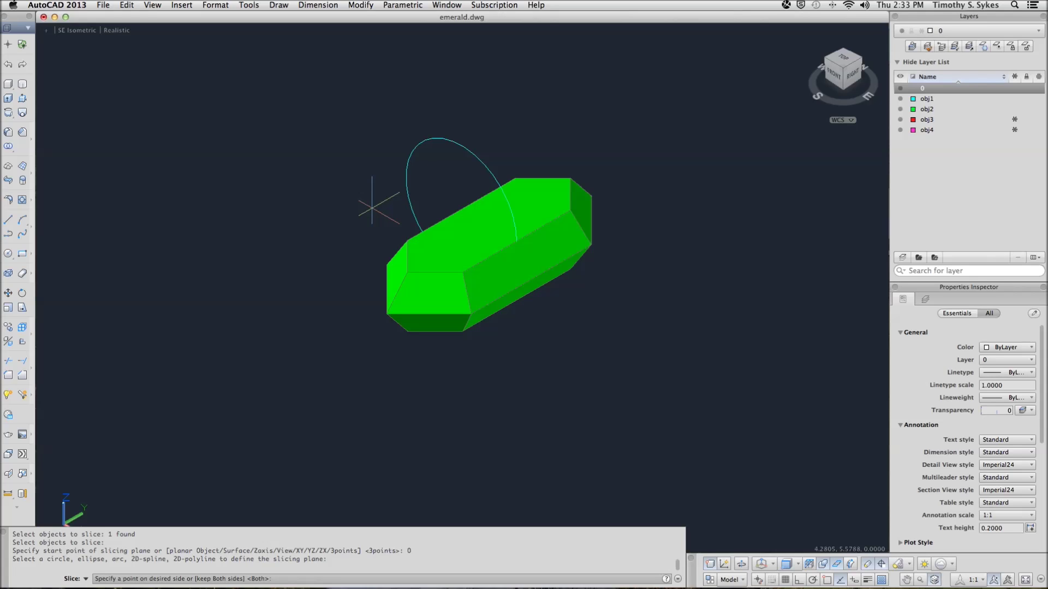
{"action": "left_click", "coordinate": [590, 194]}
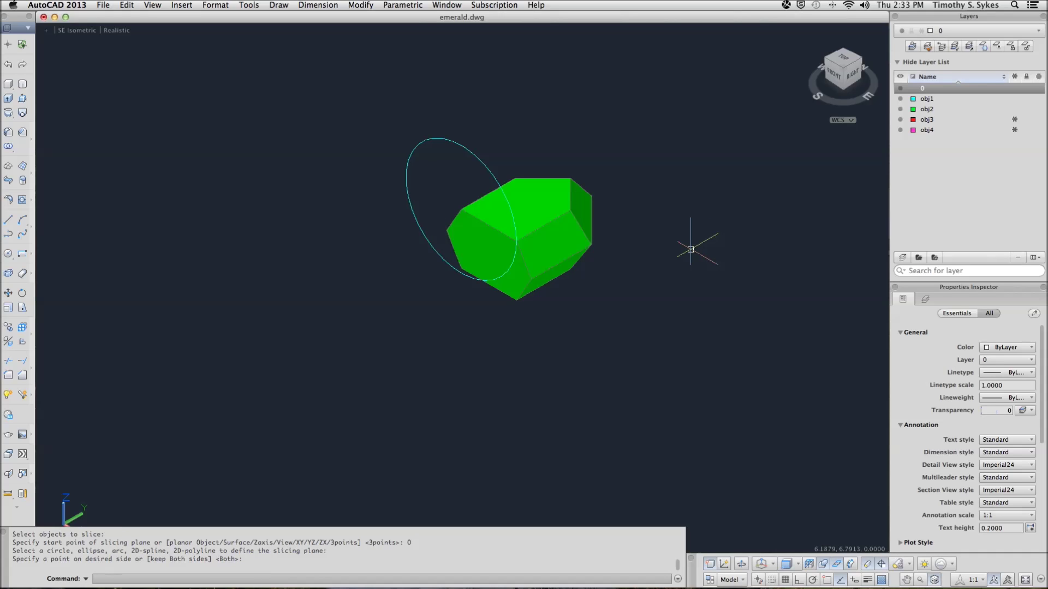
{"action": "key", "text": "super+z"}
{"action": "key", "text": "super+z"}
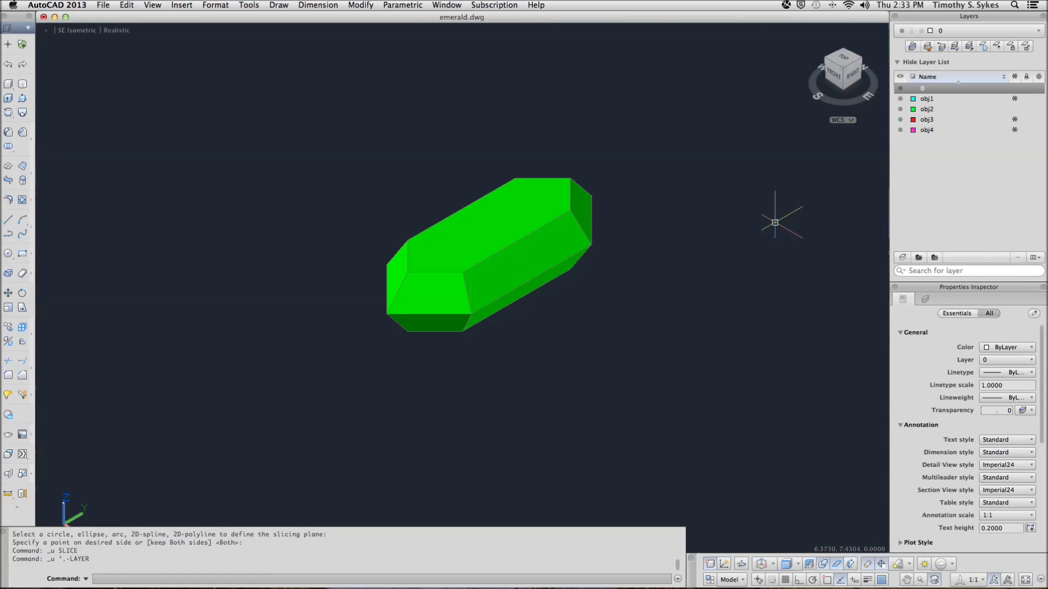
Thaw layer obj4 to show the wavy surface and pick the emerald for slicing
{"action": "left_click", "coordinate": [1001, 138]}
{"action": "left_click", "coordinate": [1013, 130]}
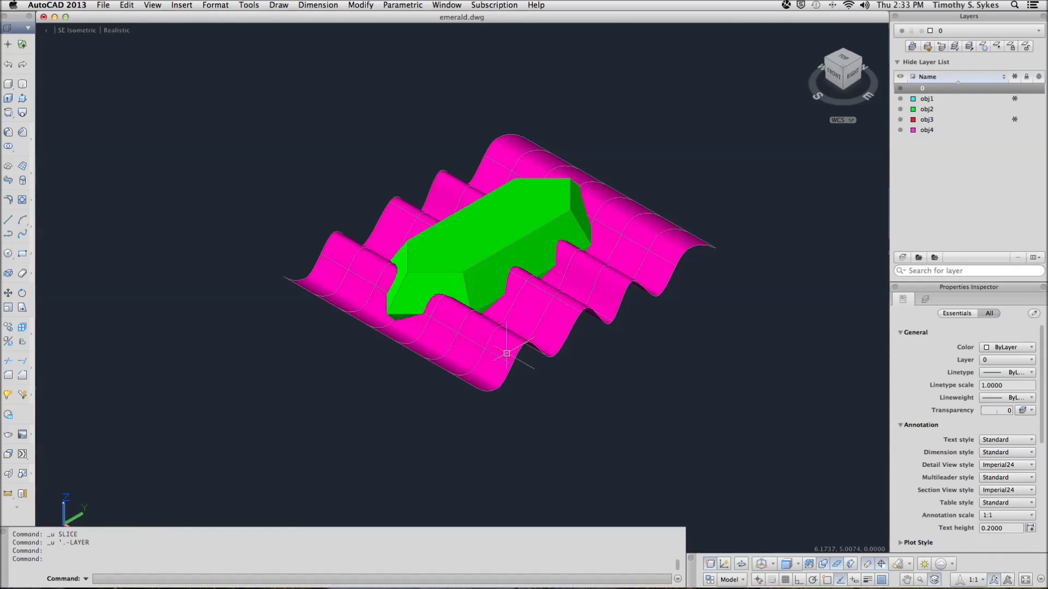
{"action": "type", "text": "U"}
{"action": "key", "text": "Up"}
{"action": "key", "text": "Return"}
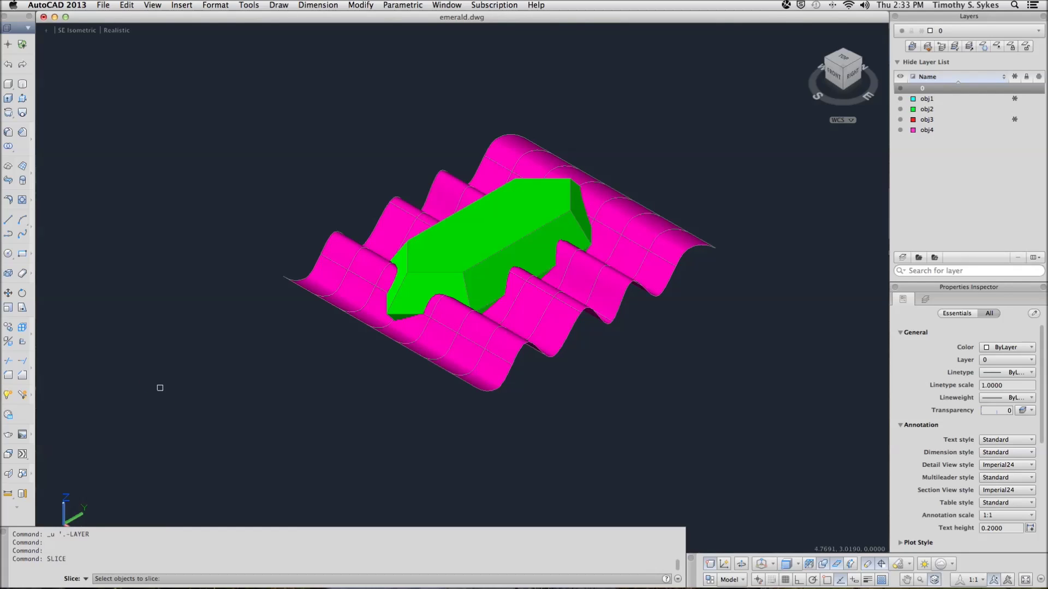
{"action": "left_click", "coordinate": [404, 274]}
{"action": "key", "text": "Return"}
Slice the emerald with the magenta wavy surface, keep both sides, and turn off obj4
{"action": "right_click", "coordinate": [235, 327]}
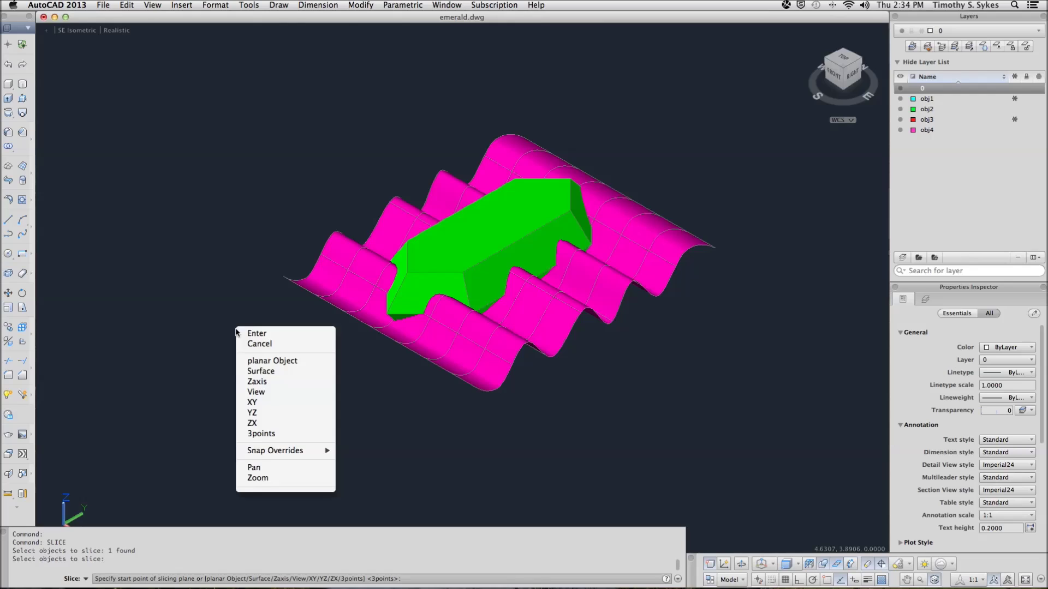
{"action": "left_click", "coordinate": [261, 372]}
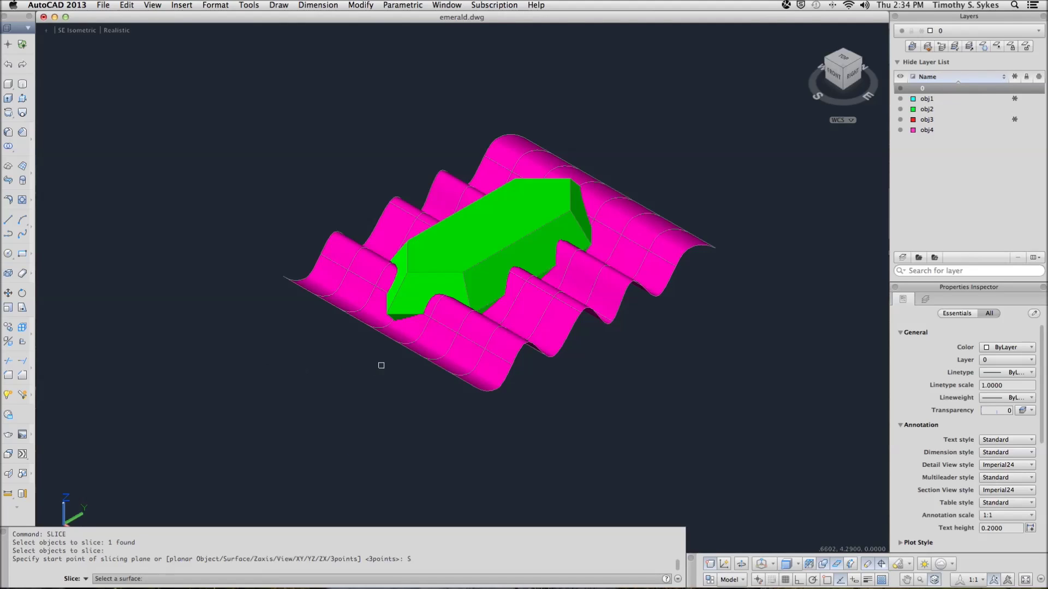
{"action": "left_click", "coordinate": [434, 364]}
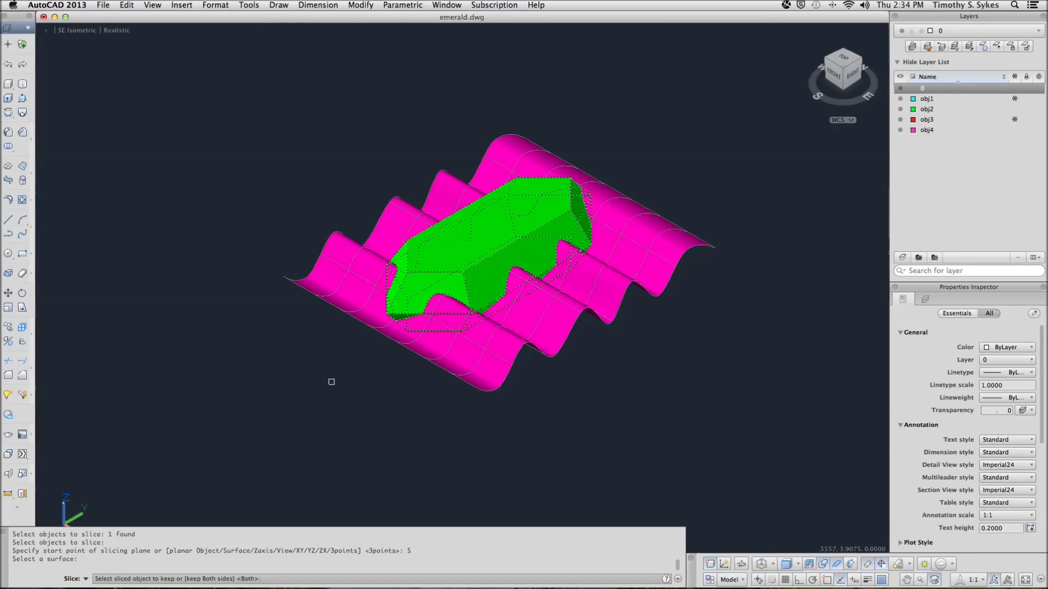
{"action": "key", "text": "Return"}
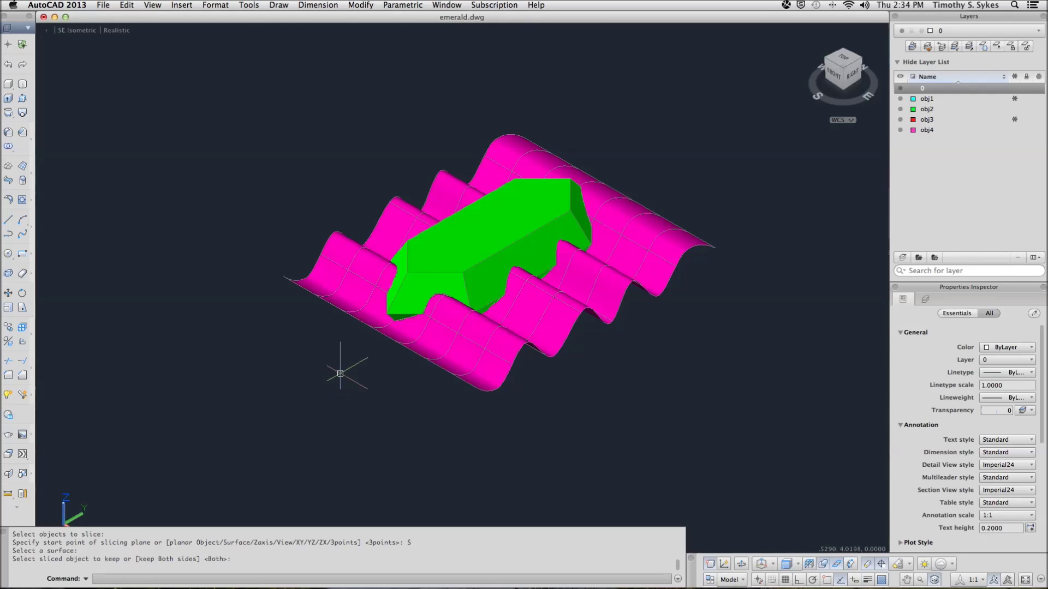
{"action": "left_click", "coordinate": [900, 130]}
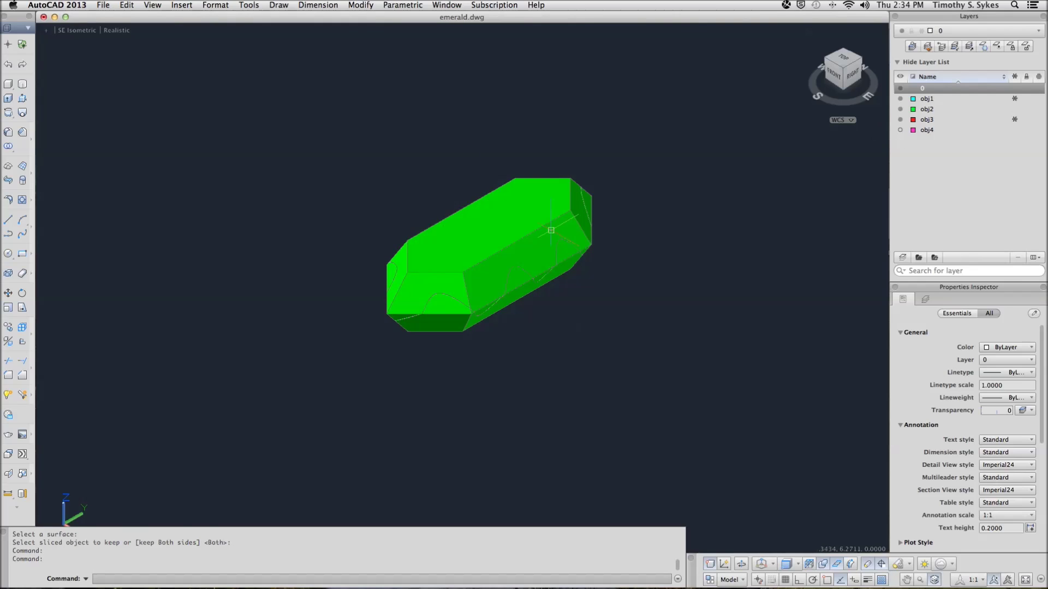
Move the upper half of the sliced emerald straight up along Z, clear of the lower half
{"action": "left_click", "coordinate": [550, 230]}
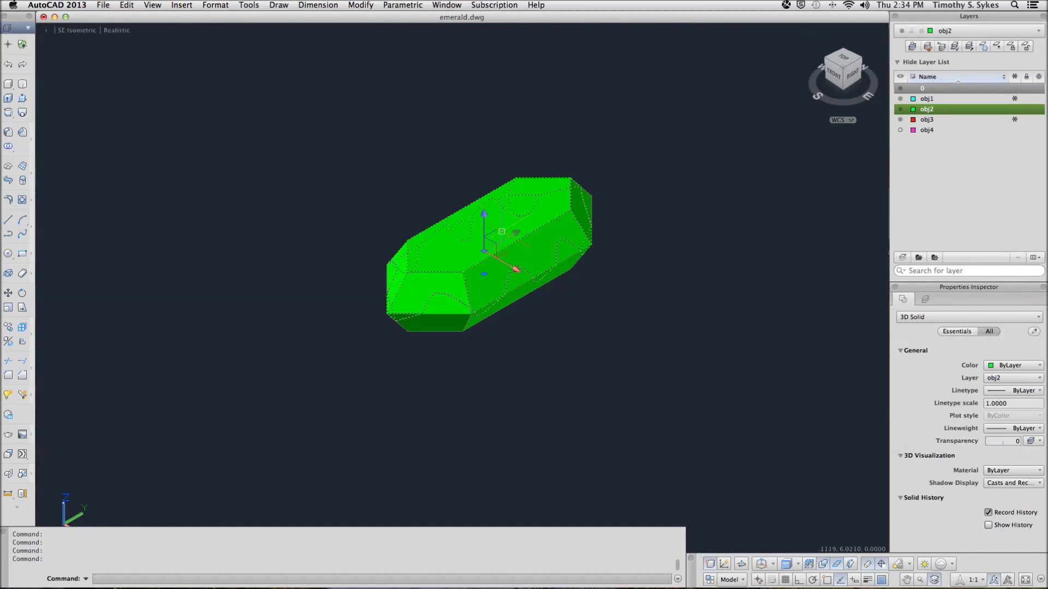
{"action": "left_click_drag", "start_coordinate": [484, 232], "coordinate": [484, 151]}
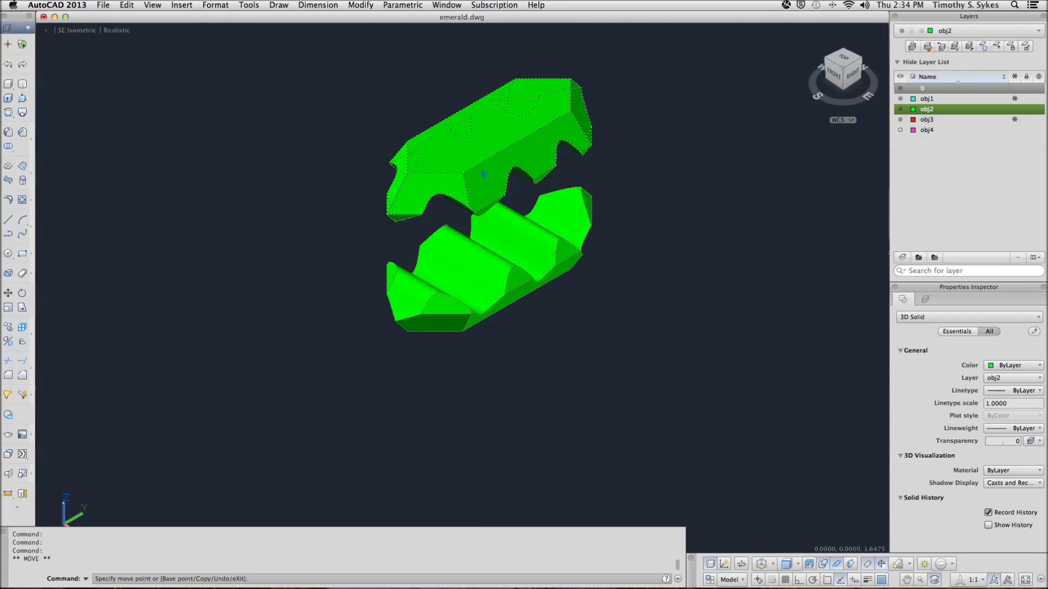
{"action": "key", "text": "Escape"}
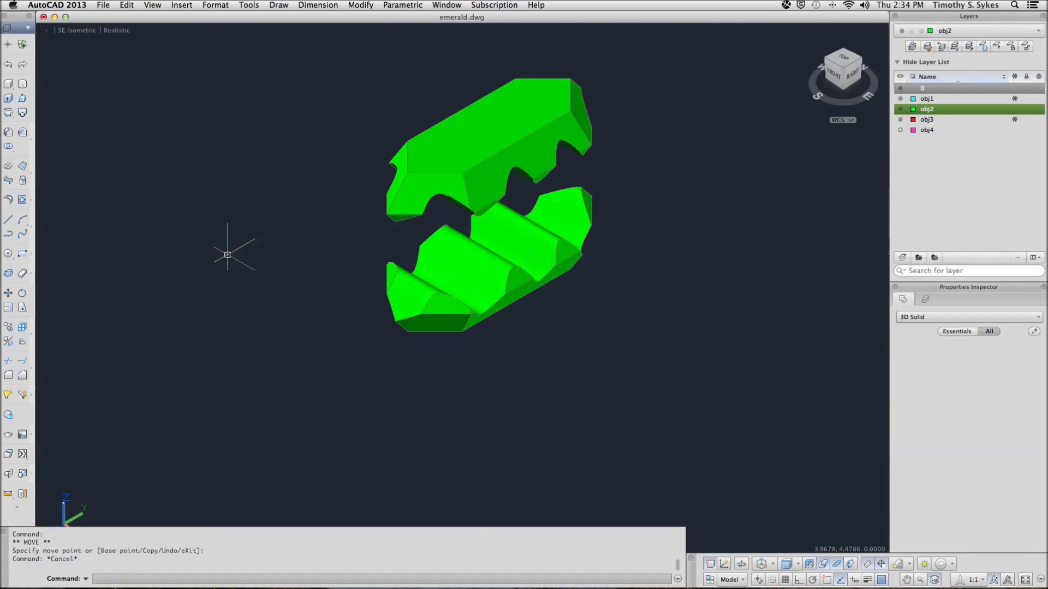